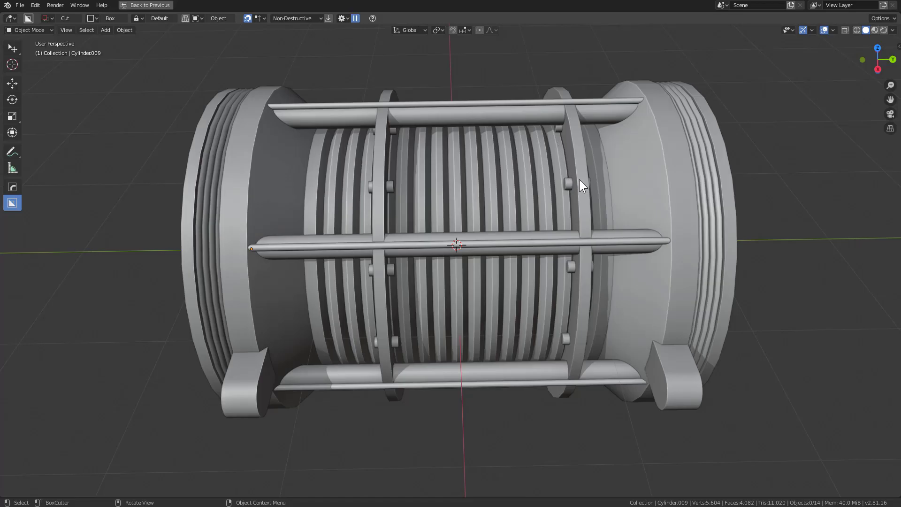
Step: Select the outer end rings and assign the existing Material to them in the HOps Helper
mouse_move(579, 180)
middle_mouse_down()
mouse_move(623, 168)
mouse_move(582, 177)
middle_mouse_up()
key("KP_Decimal")
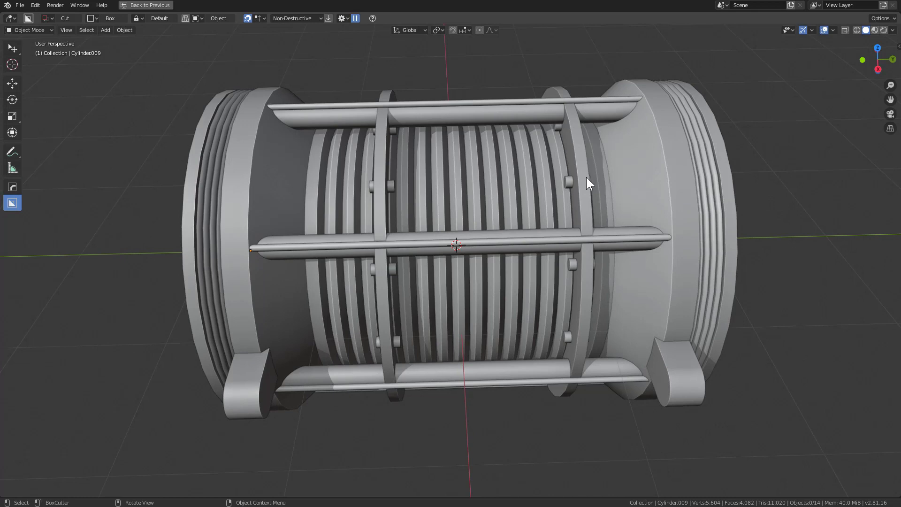
scroll(624, 192, "down", 3)
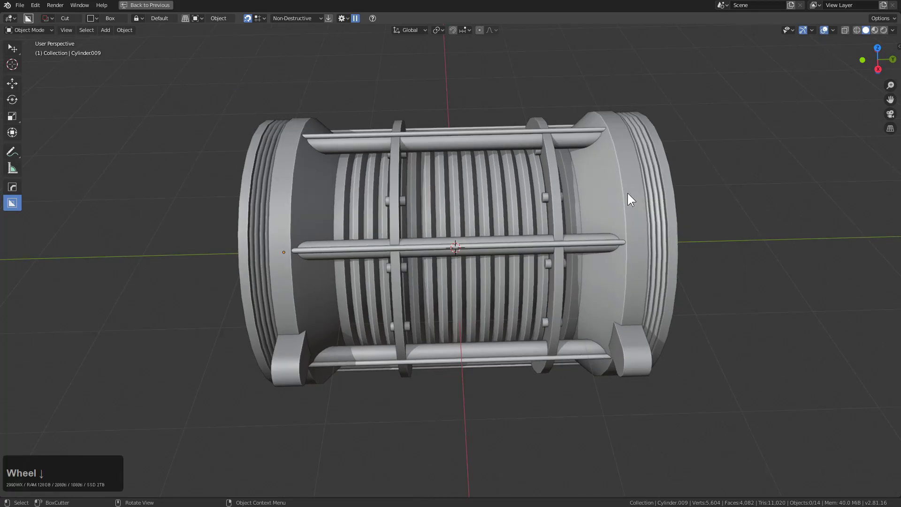
middle_click_drag(627, 193, 624, 195)
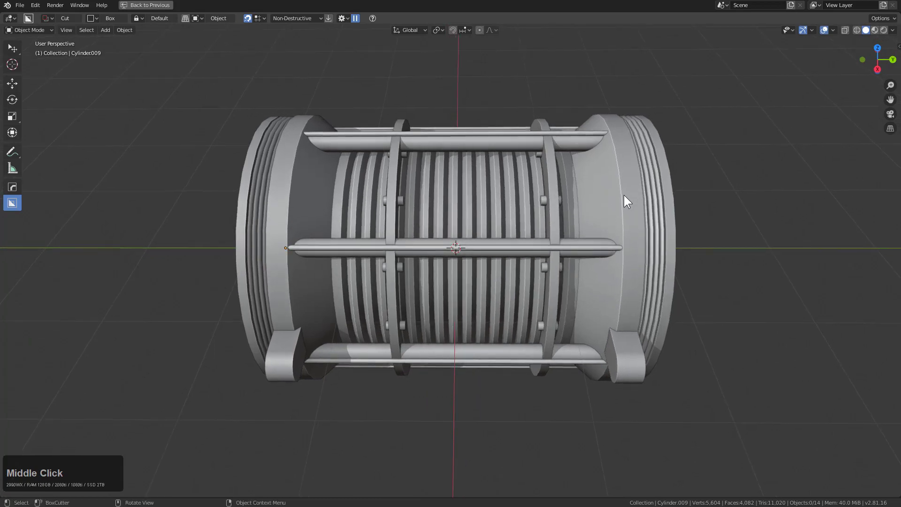
left_click(664, 195)
key("ctrl+grave")
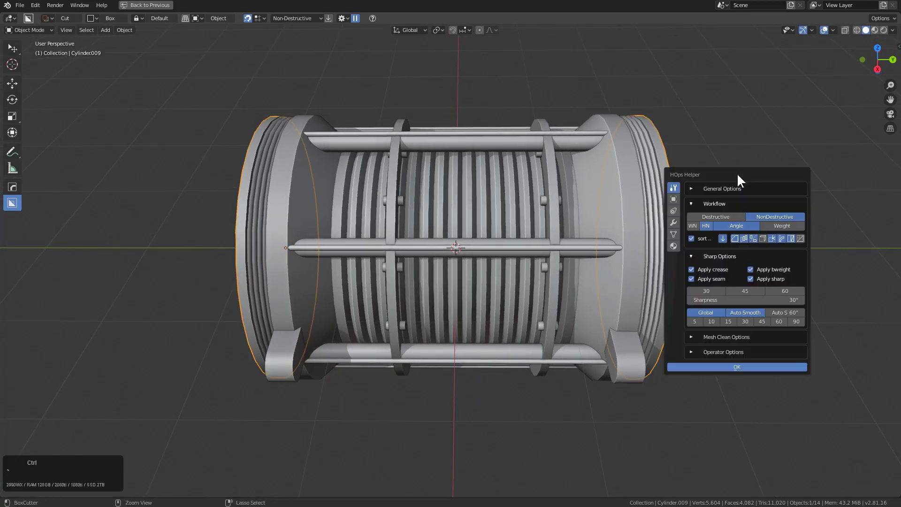
left_click(674, 245)
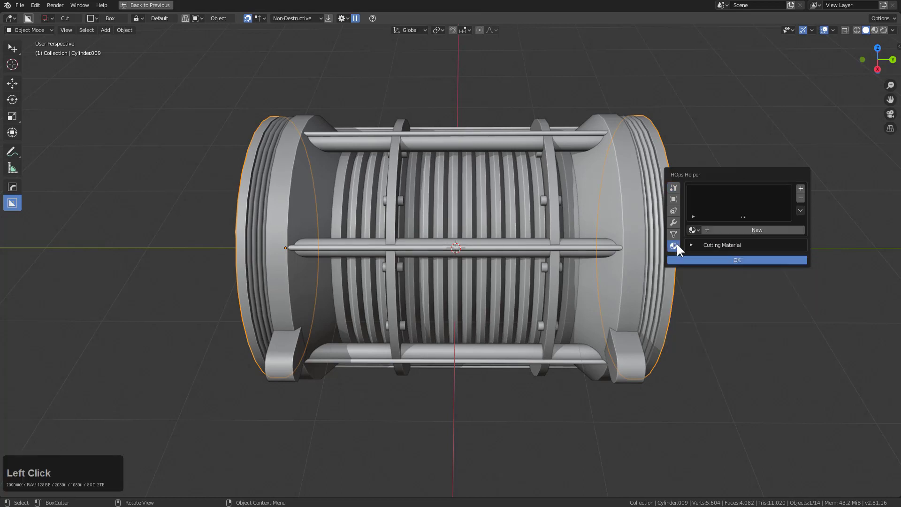
left_click(721, 229)
left_click(692, 230)
left_click(711, 244)
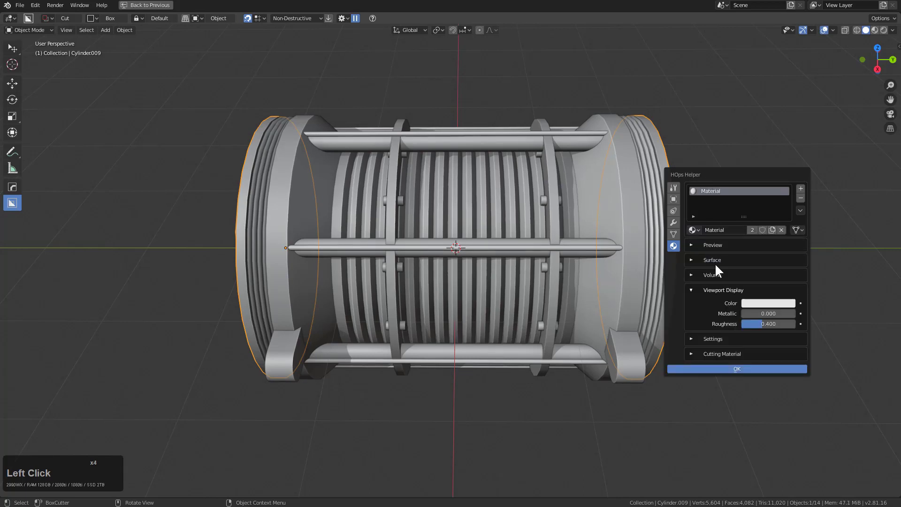
left_click(735, 99)
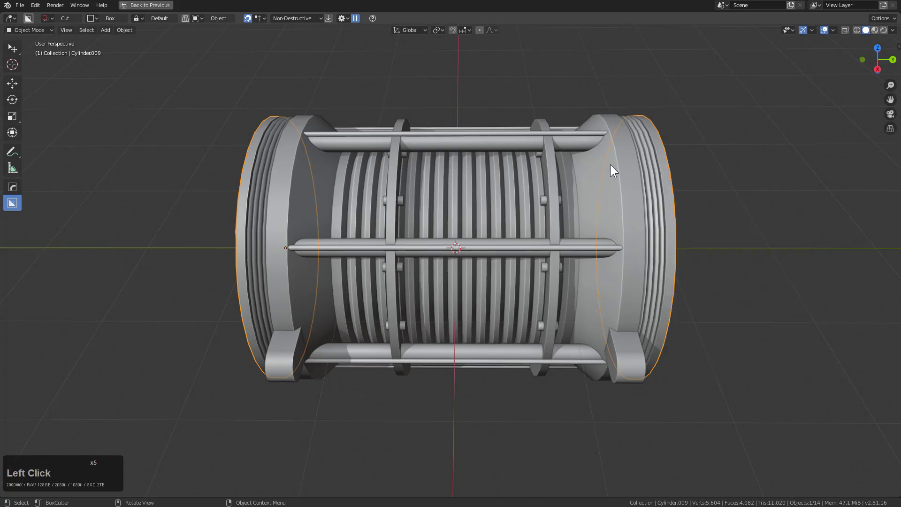
Step: In the HardOps sidebar helper, unlink the end rings' current material and create a new one for them
key("n")
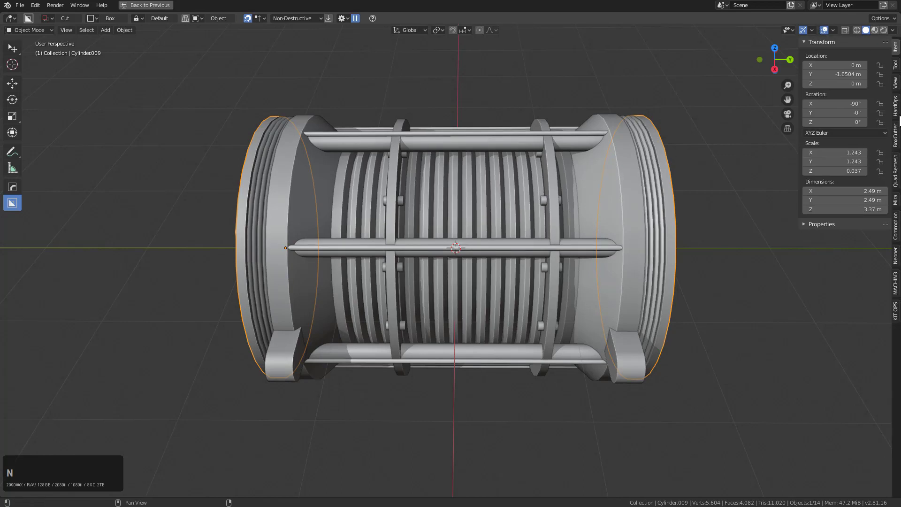
left_click(895, 104)
left_click(858, 67)
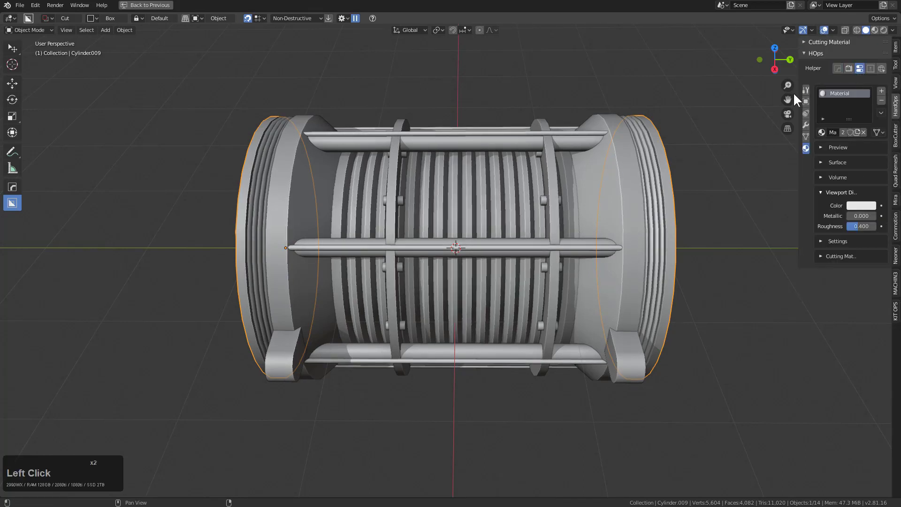
left_click_drag(797, 87, 758, 88)
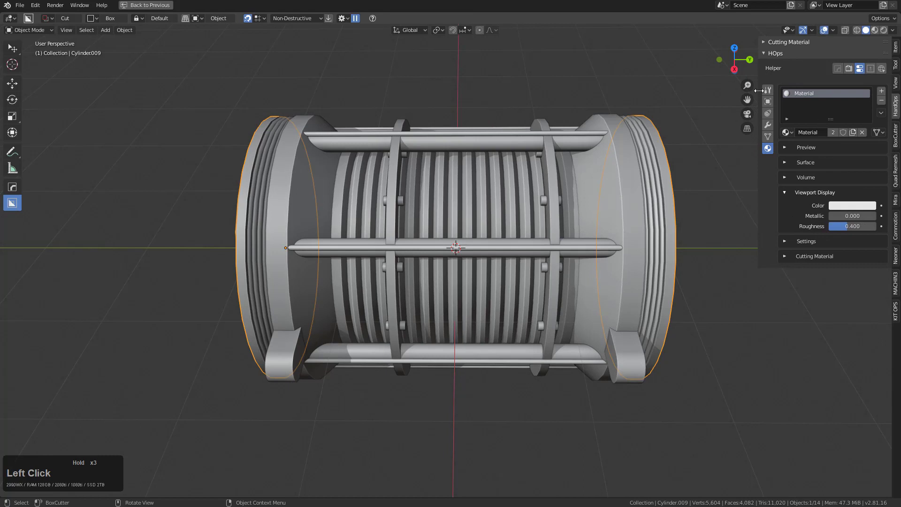
left_click(862, 132)
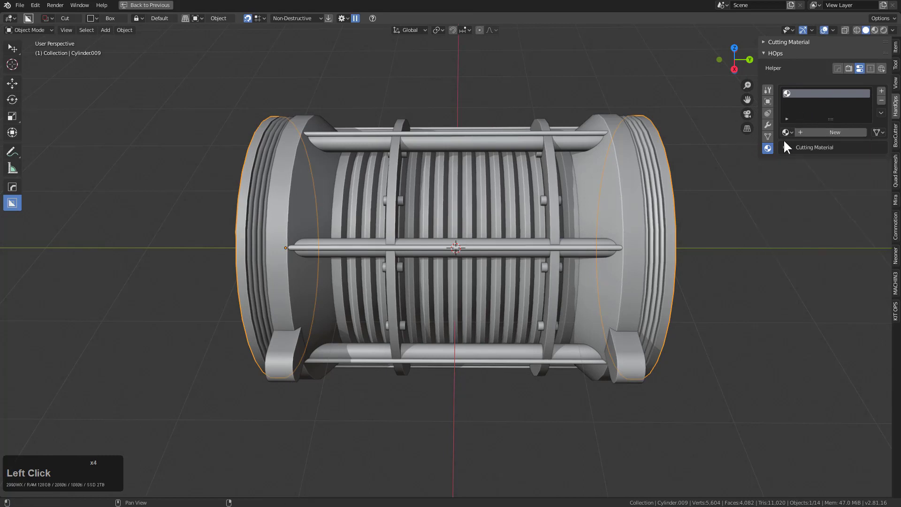
left_click(817, 132)
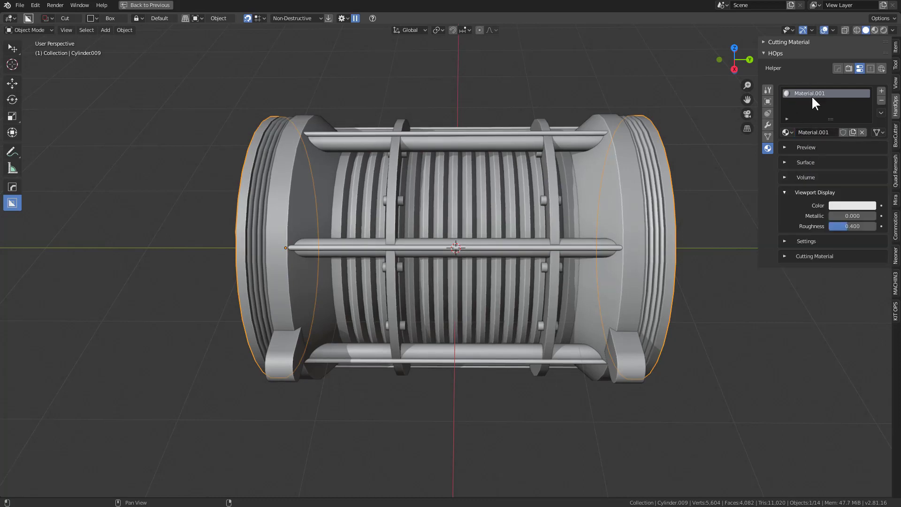
Step: Give the new material a dark grey base color of value 0.280, metallic 1.000 and roughness 0.365, and close the sidebar
left_click(789, 160)
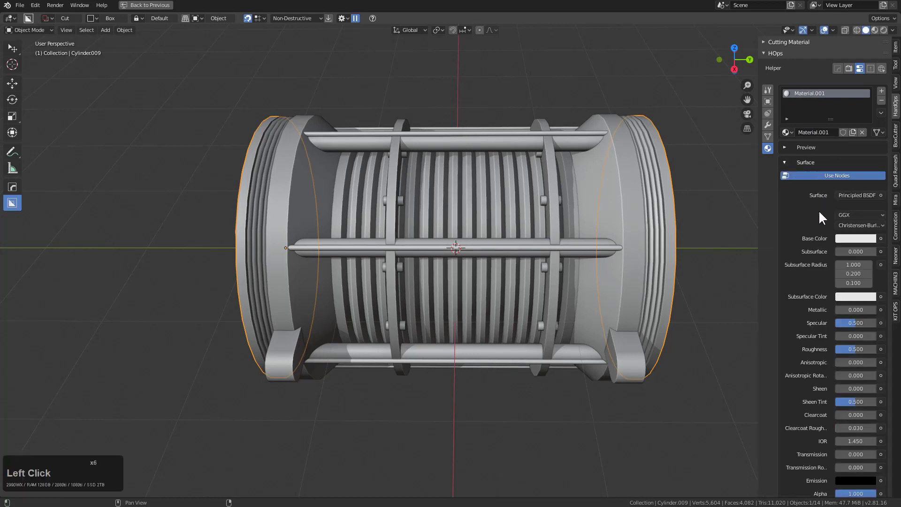
left_click(857, 239)
left_click(871, 157)
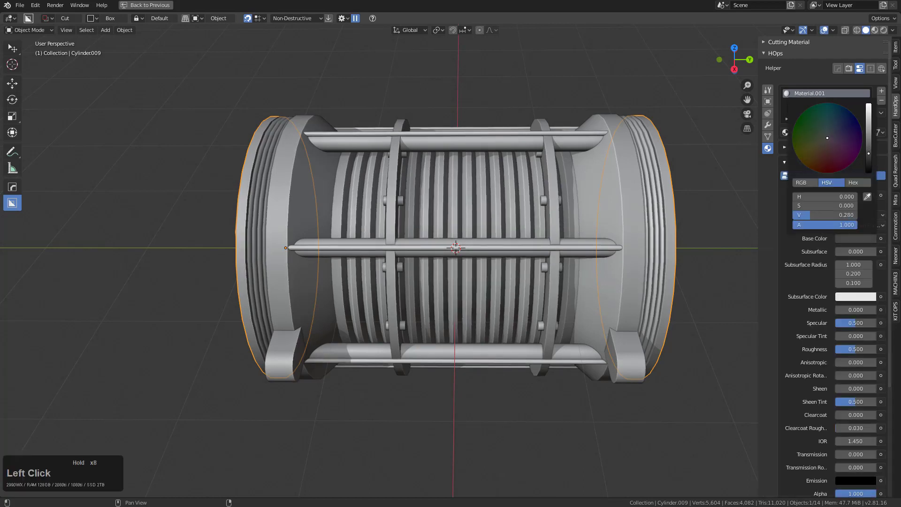
left_click_drag(855, 349, 847, 349)
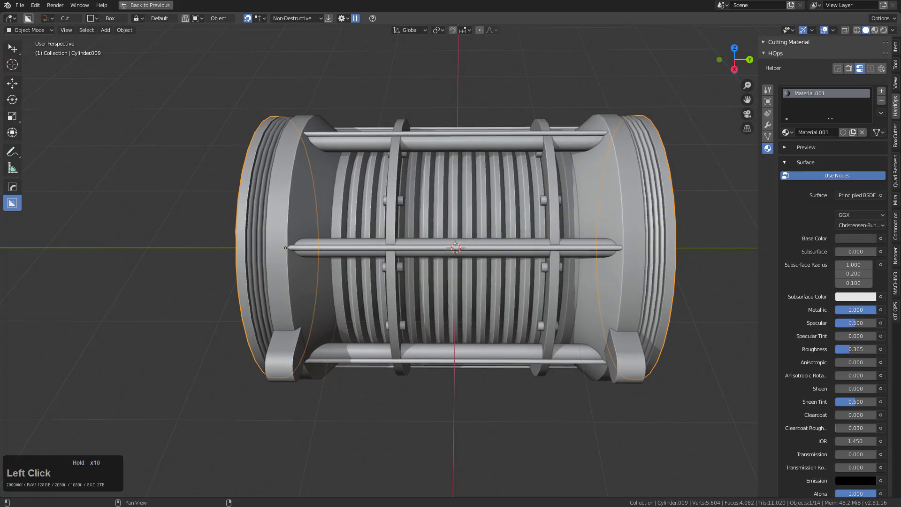
left_click_drag(841, 309, 842, 310)
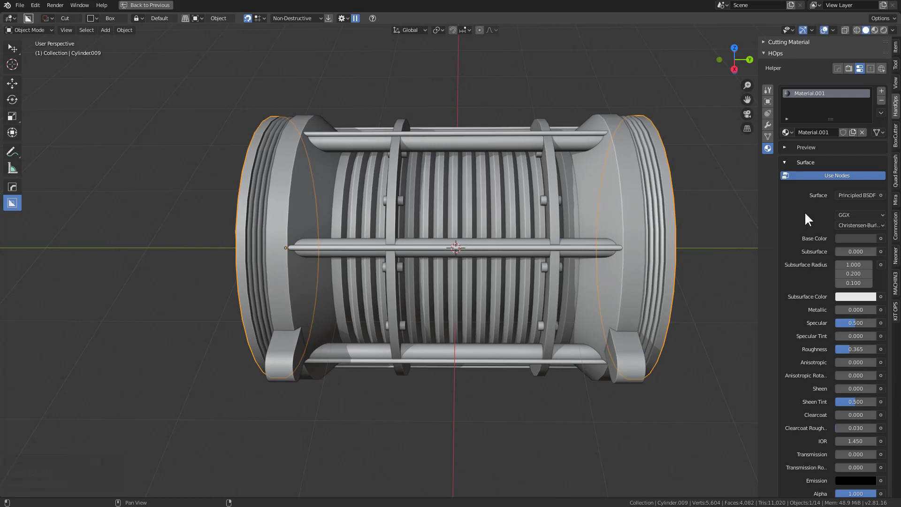
left_click(762, 51)
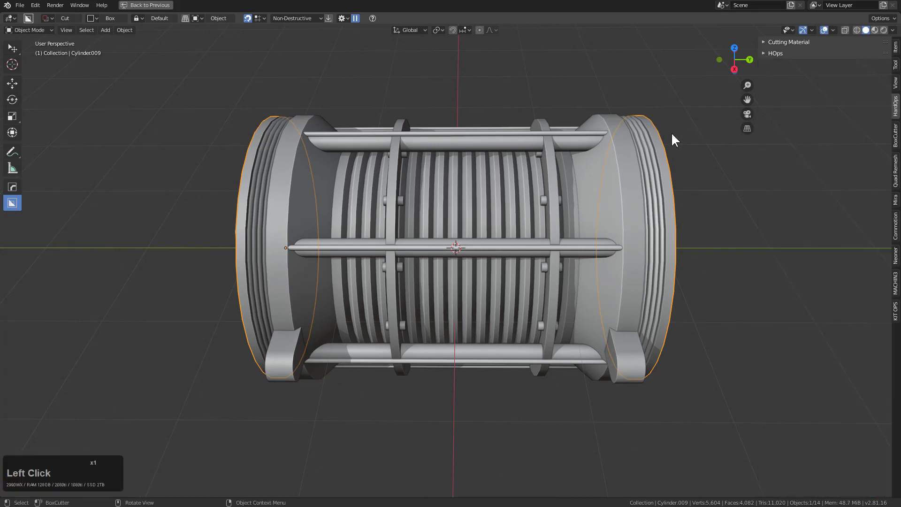
key("n")
Step: Add a blank material to the outer end rings from the HardOps Material list
mouse_move(621, 223)
middle_mouse_down()
mouse_move(637, 235)
mouse_move(609, 225)
middle_mouse_up()
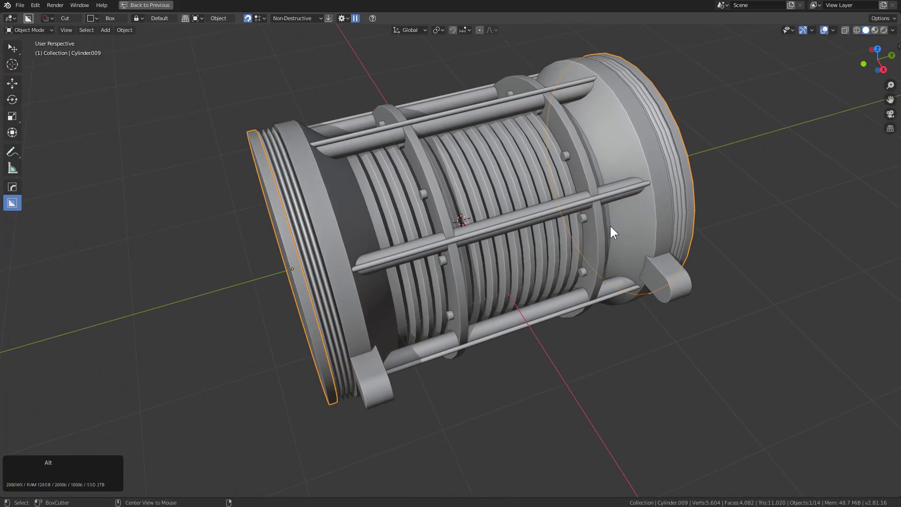
key("alt+m")
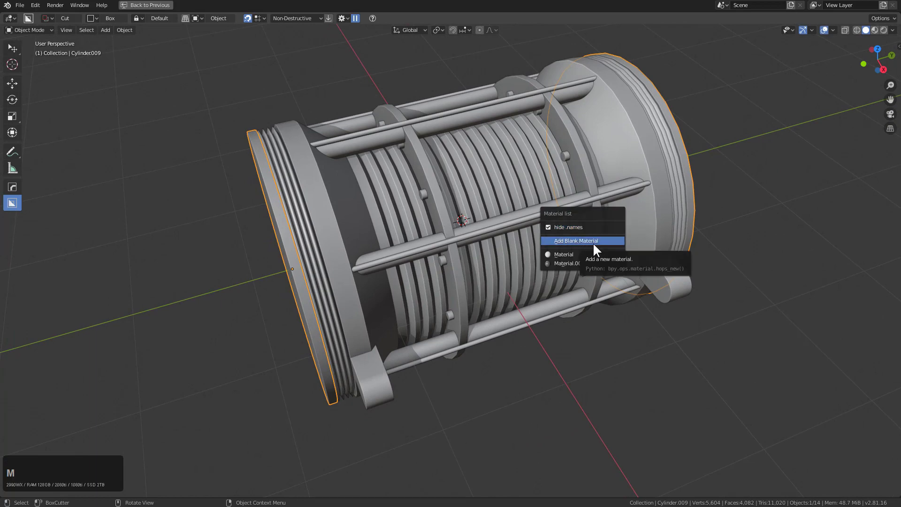
middle_click_drag(741, 228, 700, 227)
key("alt+m")
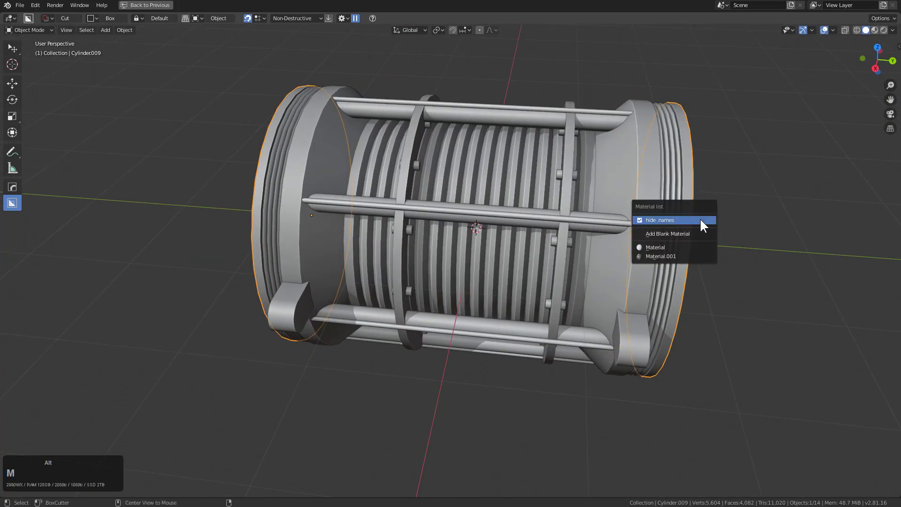
left_click(696, 234)
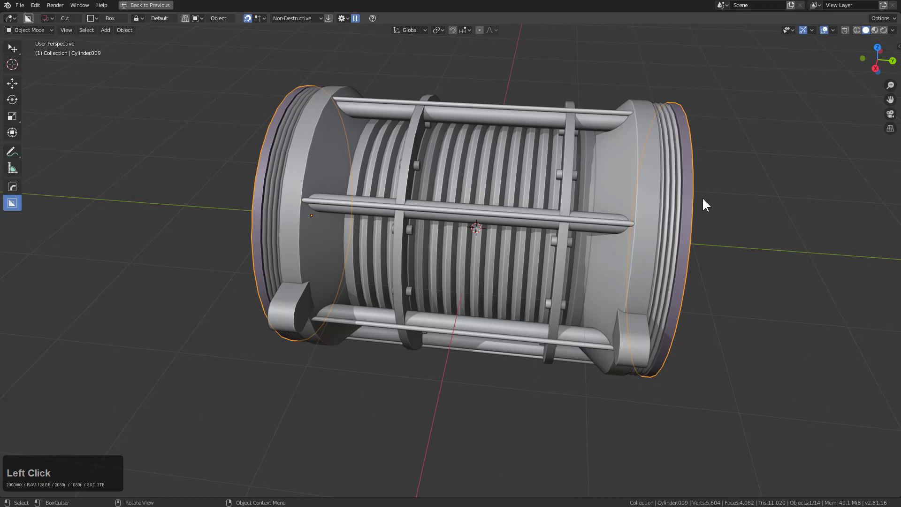
middle_click_drag(722, 193, 727, 195)
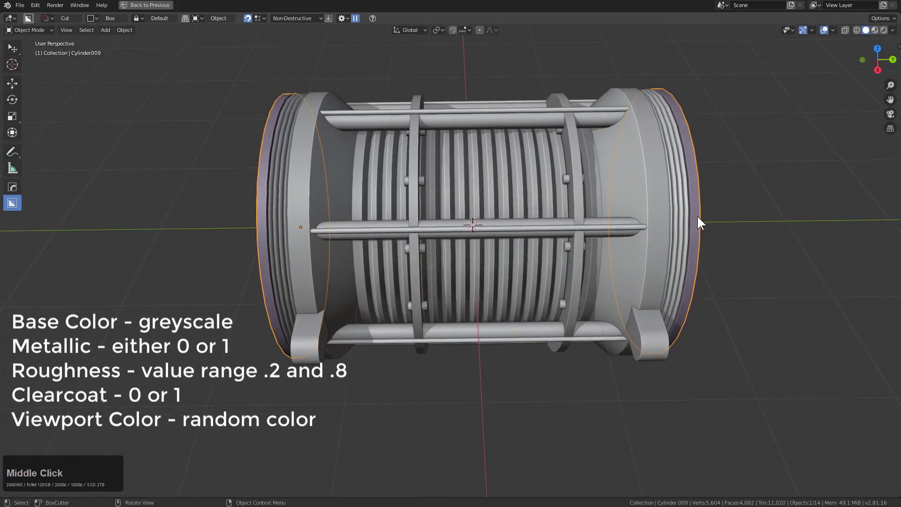
Step: Add a blank material to the ribbed rings just inside the outer end rings
left_click(683, 189)
key("m")
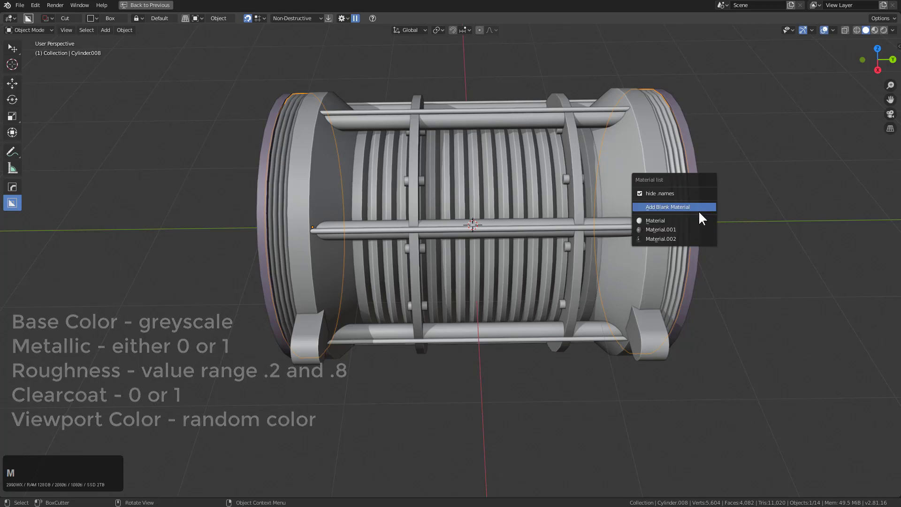
left_click(699, 212)
Step: Select the small bolts on both clamp rings and give them a shared blank material
left_click(593, 139)
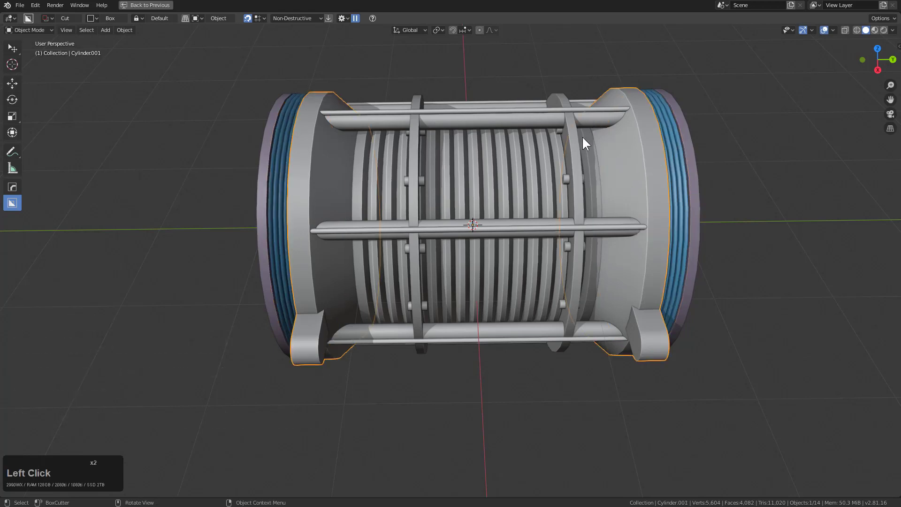
left_click(568, 174)
left_click(418, 179, "shift")
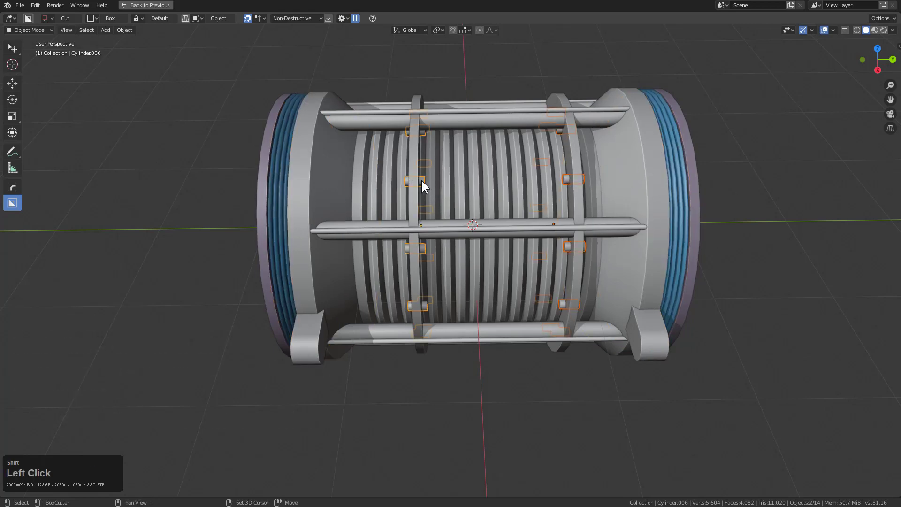
key("m")
left_click(454, 181)
Step: Select the long horizontal rods together with their thin edge strips and add a blank material to both
left_click(491, 120)
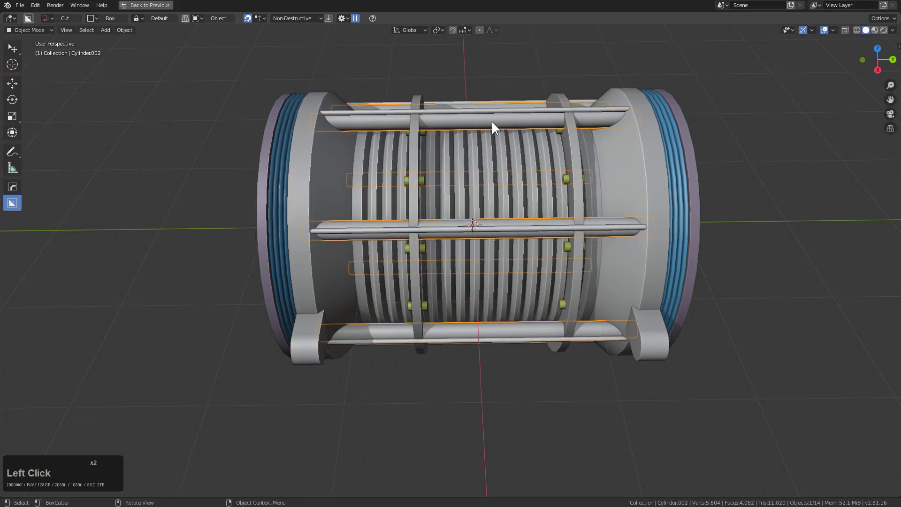
left_click(501, 112)
left_click(502, 110, "alt")
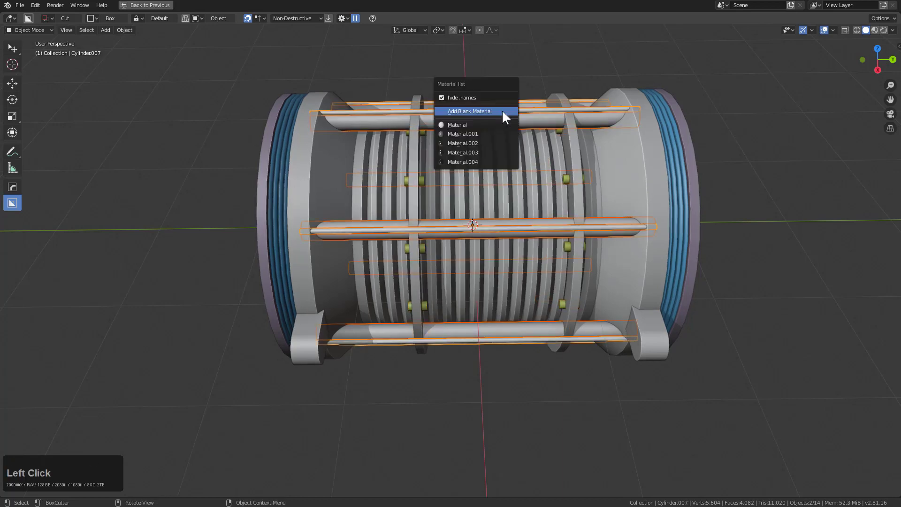
Step: Add a blank material to the grooved central cylinder
left_click(500, 165)
middle_click_drag(500, 165, 544, 202)
key("m")
left_click(544, 202)
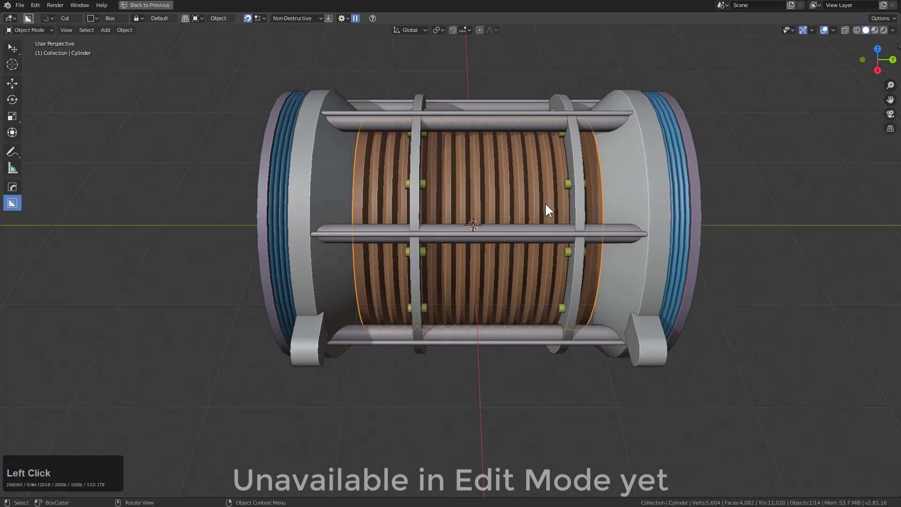
Step: Repeat the blank material assignment on the end housings and on the rods' thin edge strips, and clear the selection
left_click(637, 169)
middle_click_drag(624, 211, 650, 221)
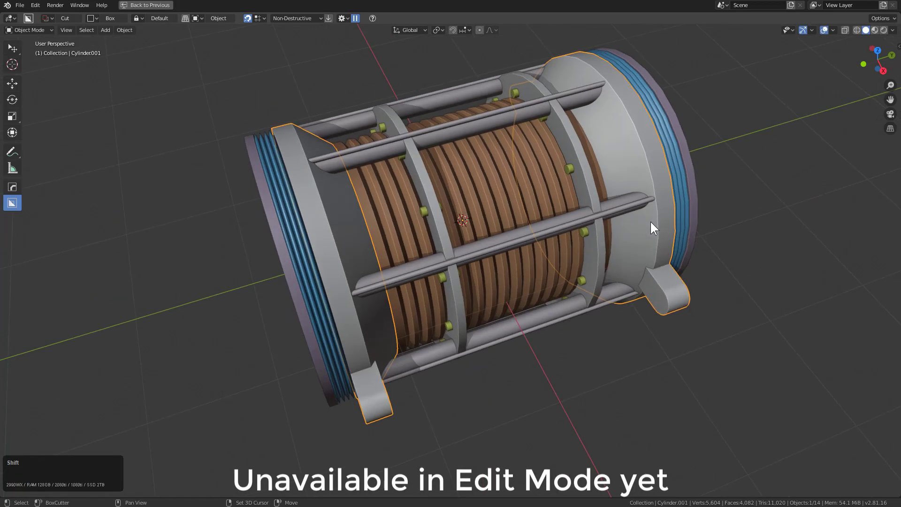
key("shift+r")
middle_click_drag(545, 214, 580, 236)
left_click(525, 221)
key("shift+r")
key("alt+a")
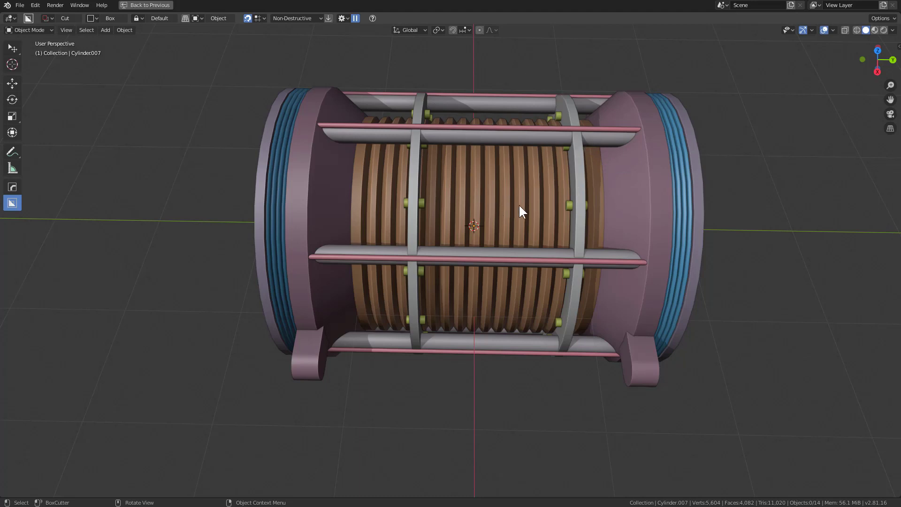
Step: Switch the viewport shading to Material Preview
key("m")
left_click(874, 29)
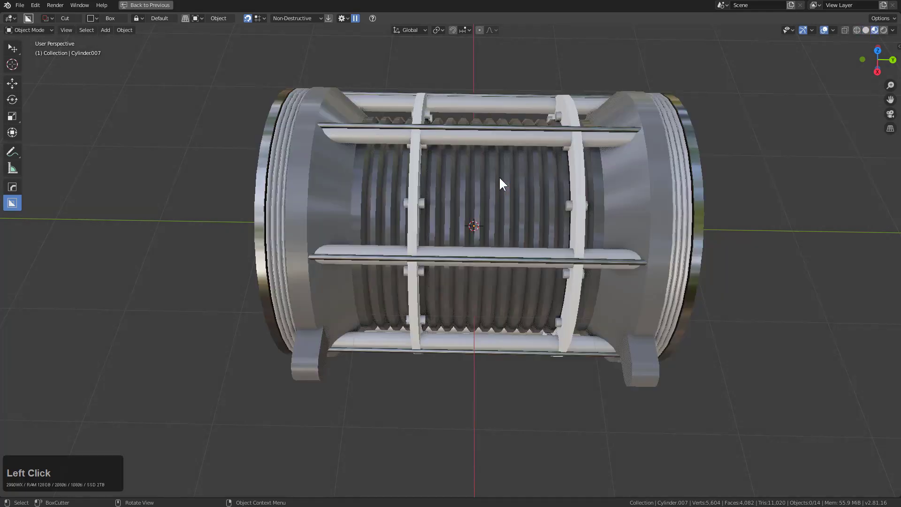
middle_click_drag(522, 180, 586, 188)
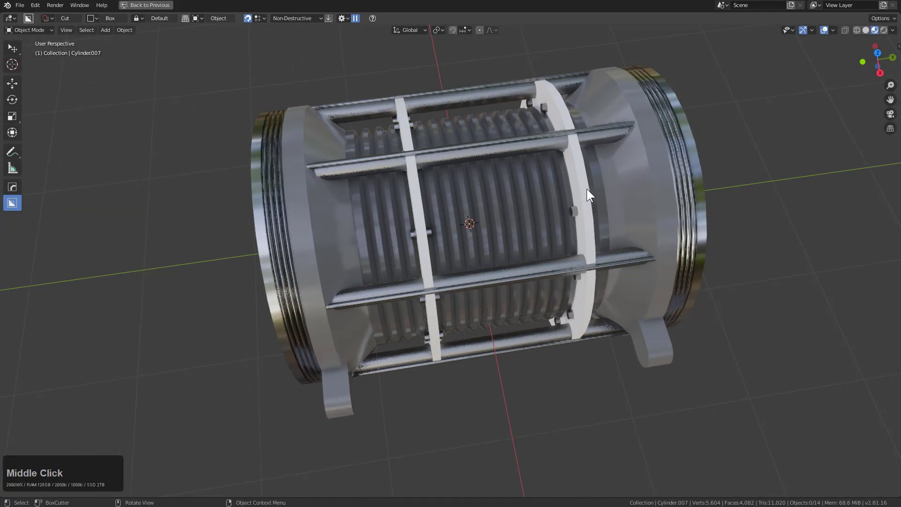
Step: Select both flat clamp rings around the grooved cylinder, add a blank material to them, and clear the selection
left_click(577, 182)
left_click(409, 187, "shift")
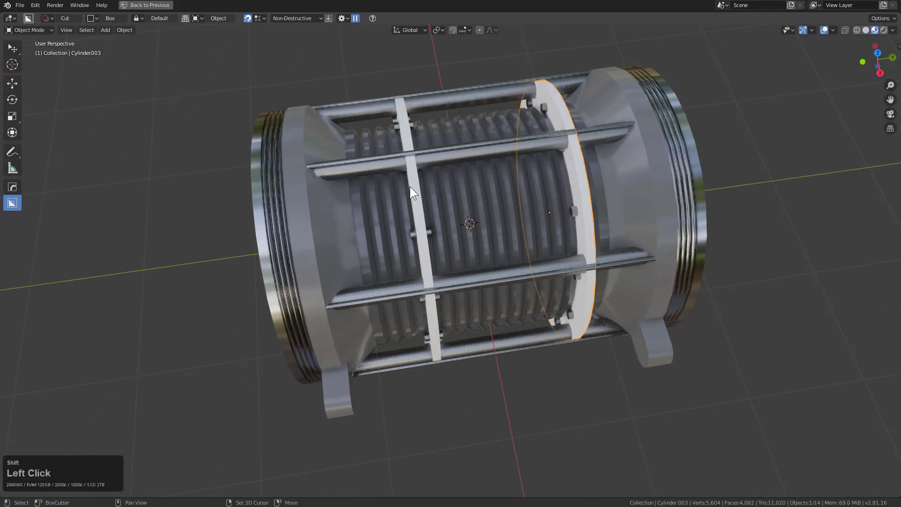
key("m")
left_click(486, 177)
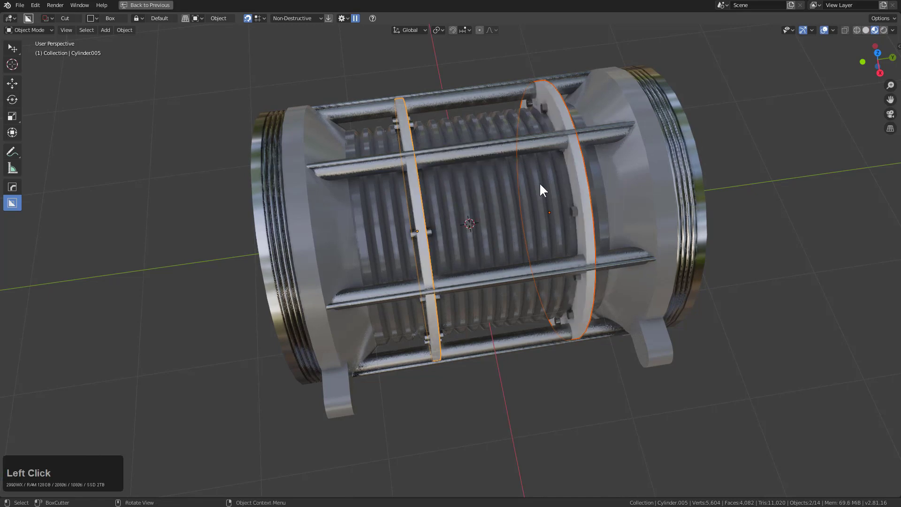
key("alt+a")
middle_click_drag(570, 188, 577, 175)
scroll(632, 144, "up", 2)
middle_click_drag(633, 143, 599, 167)
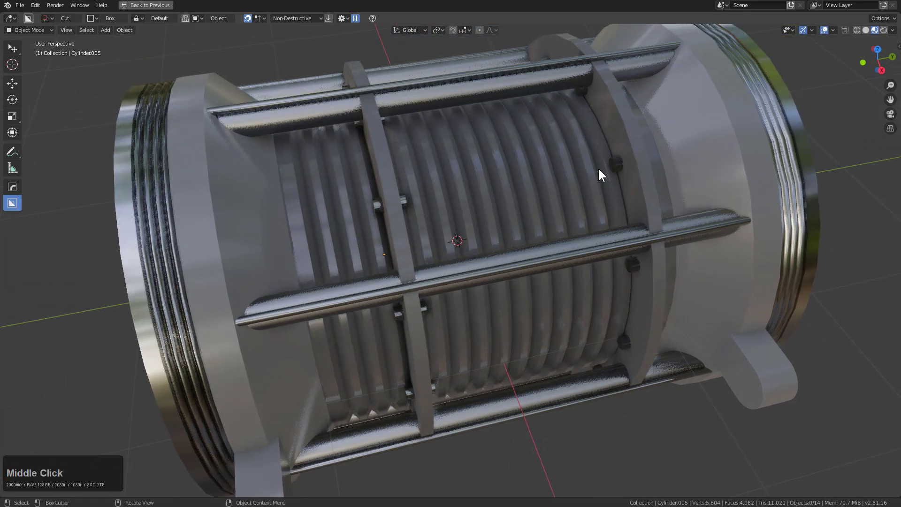
Step: Apply the HardOps HQ render setup to the scene
middle_click_drag(670, 131, 601, 145)
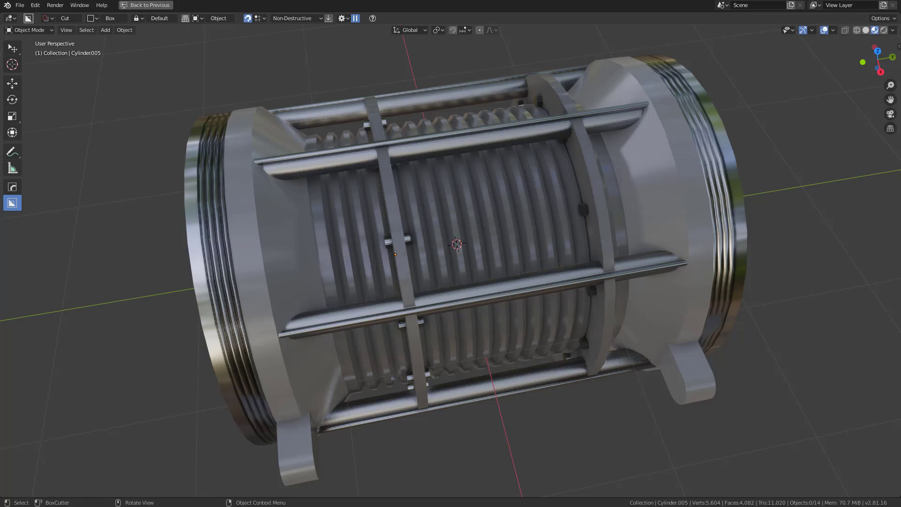
key("v")
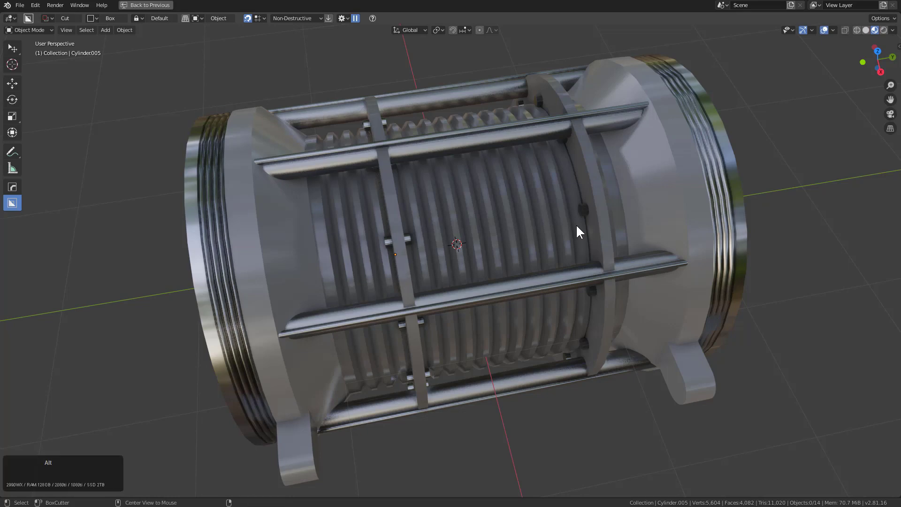
left_click(541, 257)
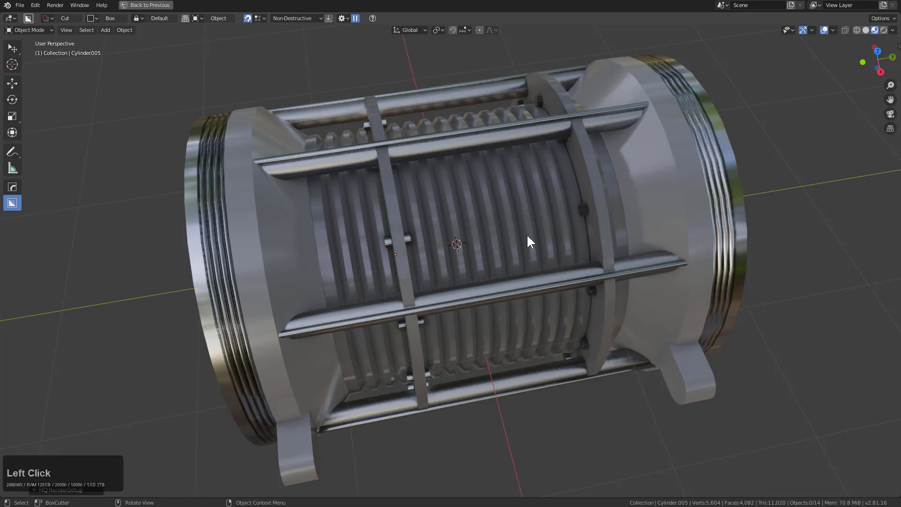
Step: Add a Sun light to the scene
middle_click_drag(526, 234, 628, 180)
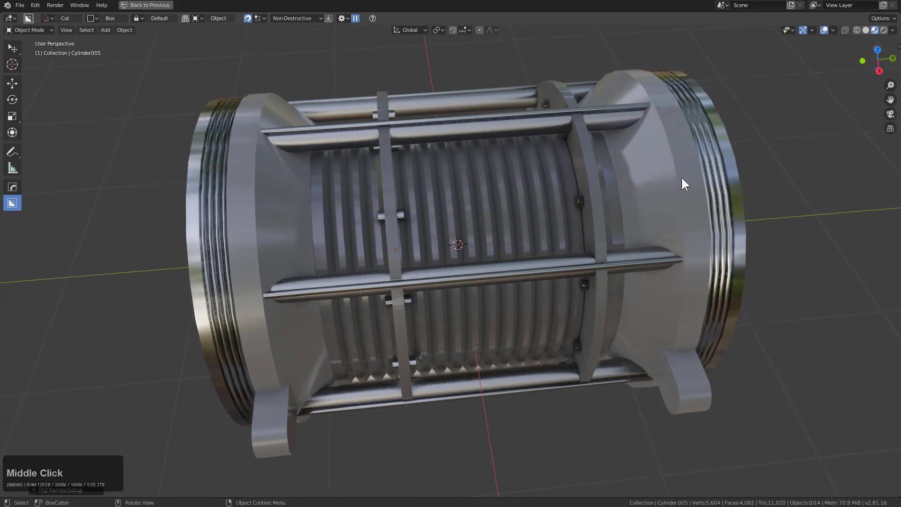
key("shift+a")
left_click(747, 247)
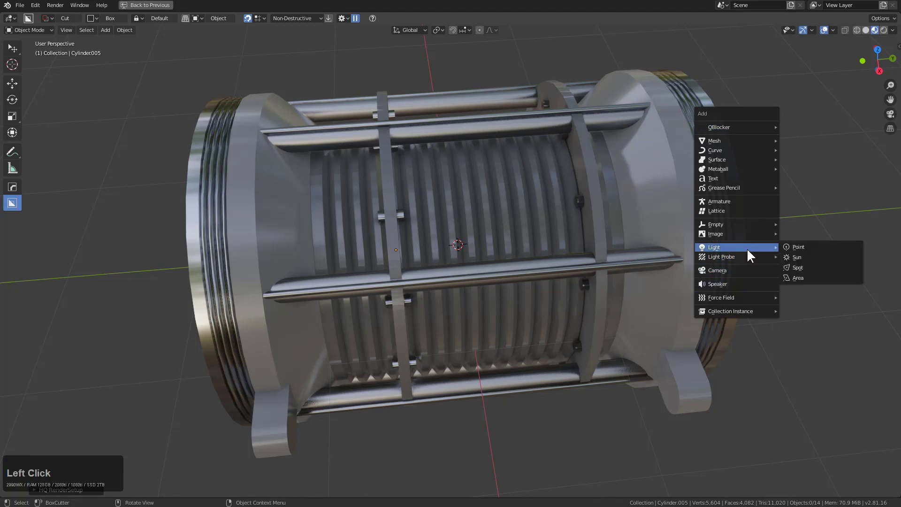
left_click(797, 257)
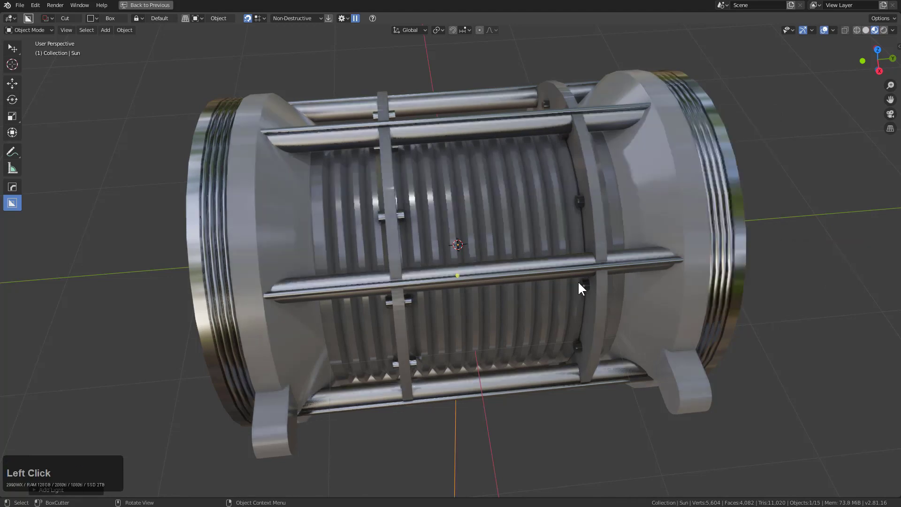
Step: Move the sun light above the cylinder's left end housing and rotate it about -21 degrees in the current view
key("g")
left_click(370, 104)
key("r")
left_click(493, 197)
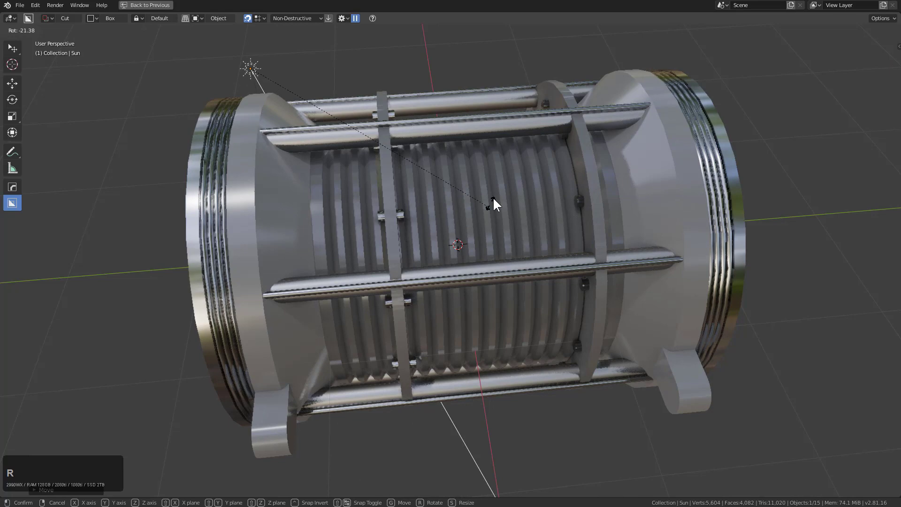
key("g")
left_click(263, 215)
Step: Add a HardOps bevel modifier with 3 segments and a 0.010 width to the end housings, and clear the selection
left_click(263, 215)
key("q")
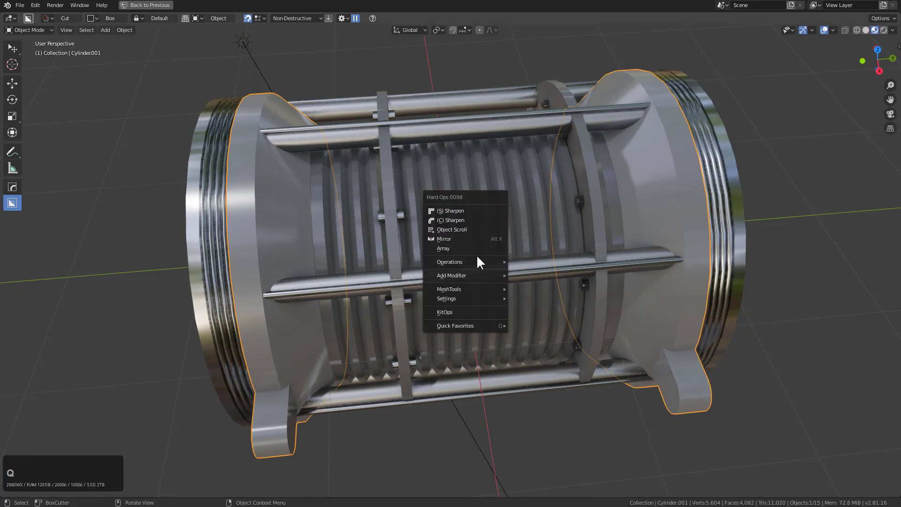
mouse_move(481, 275)
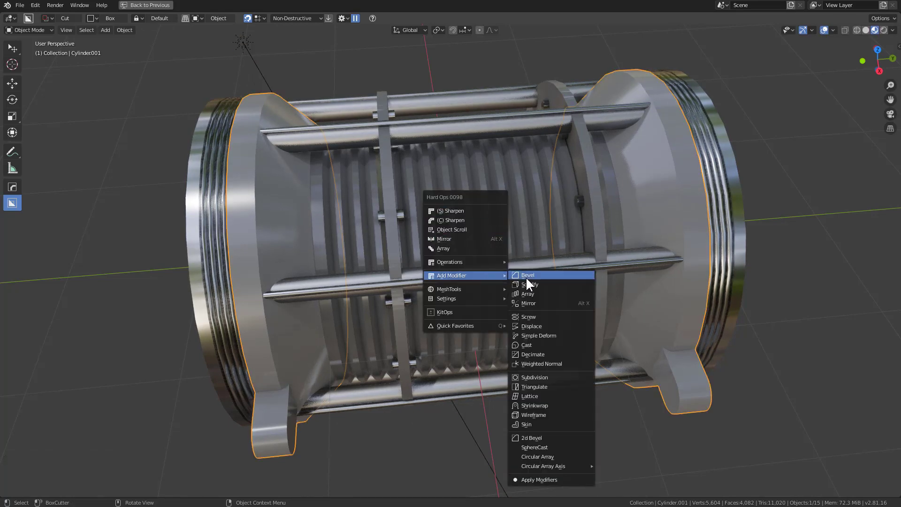
left_click(525, 277)
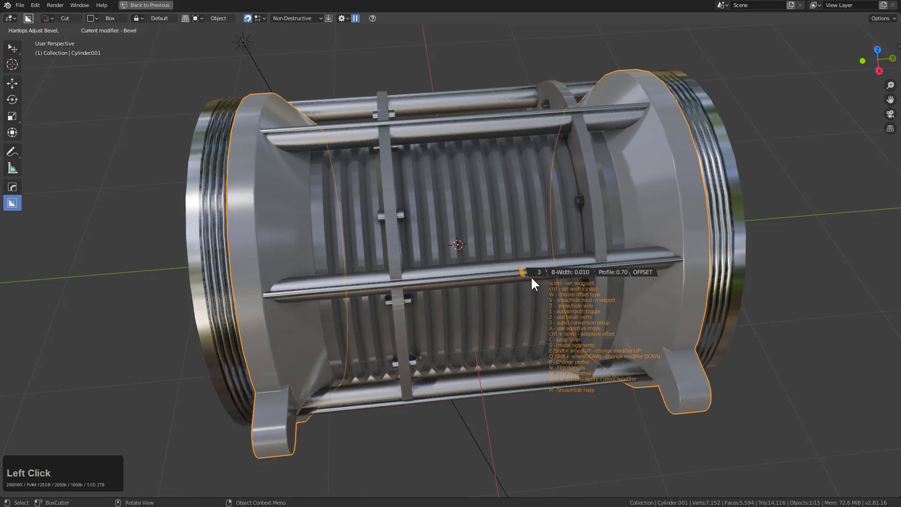
left_click(530, 276)
key("a")
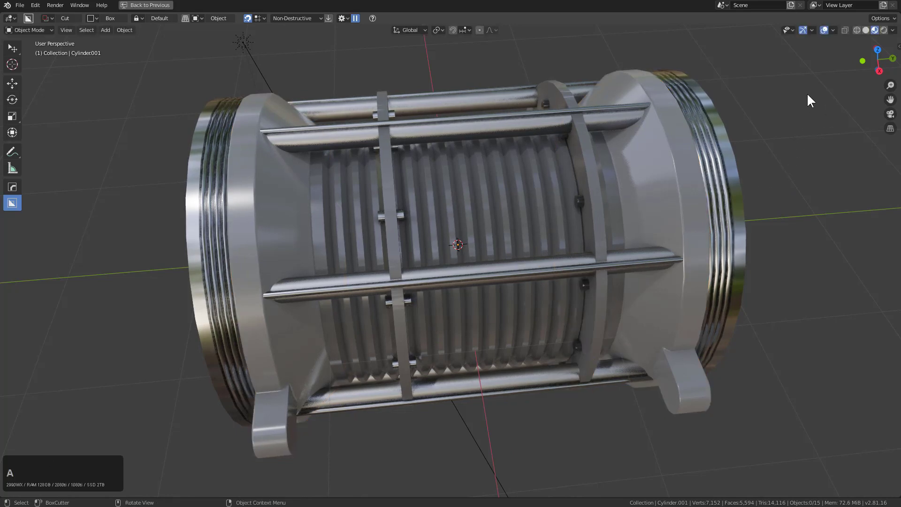